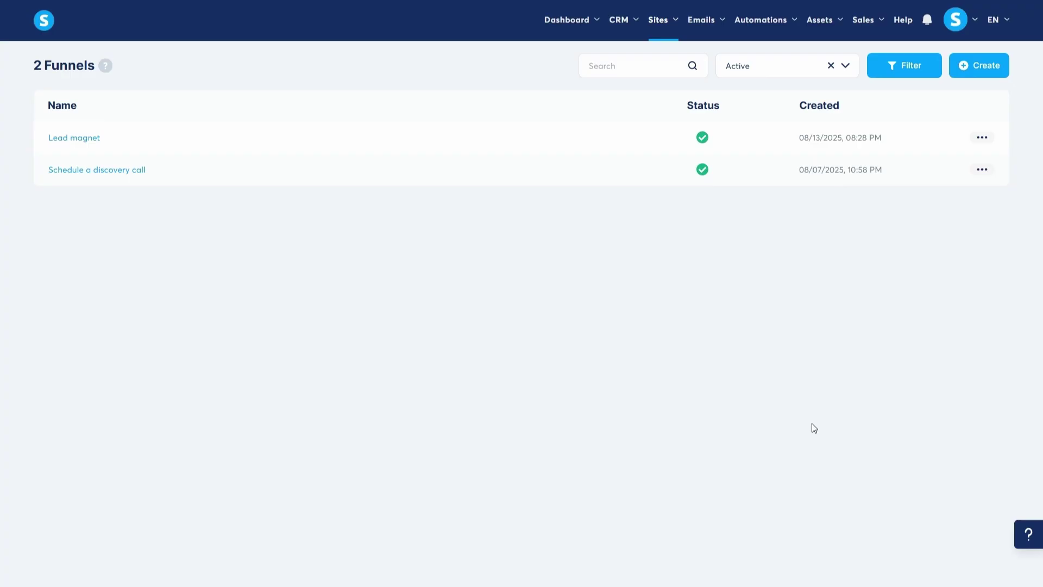
# Create a funnel named 'Sales funnel' with the Sell goal and U.S. Dollar currency
pyautogui.click(985, 65)
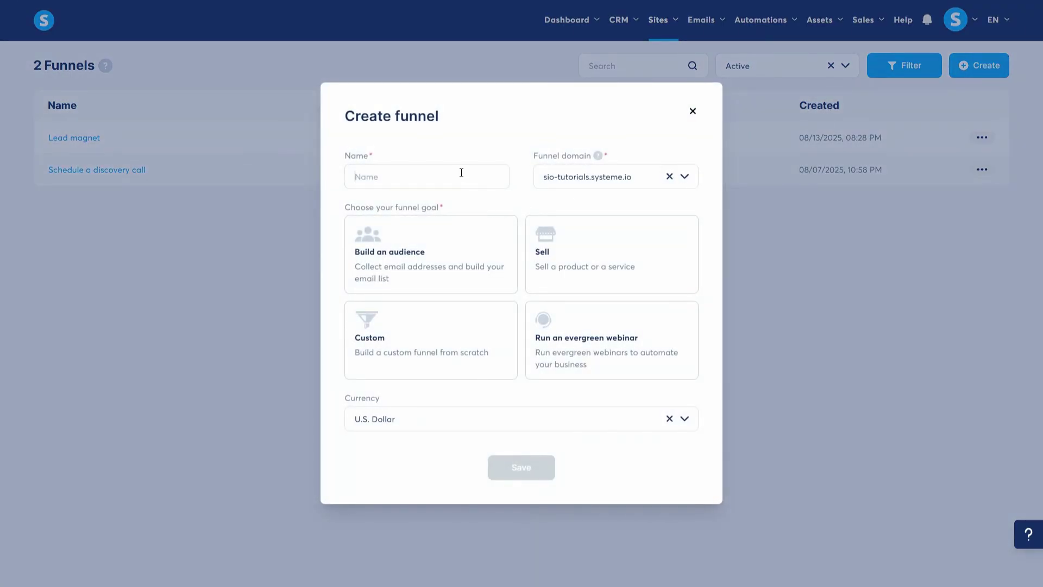
pyautogui.write('Sales funnel')
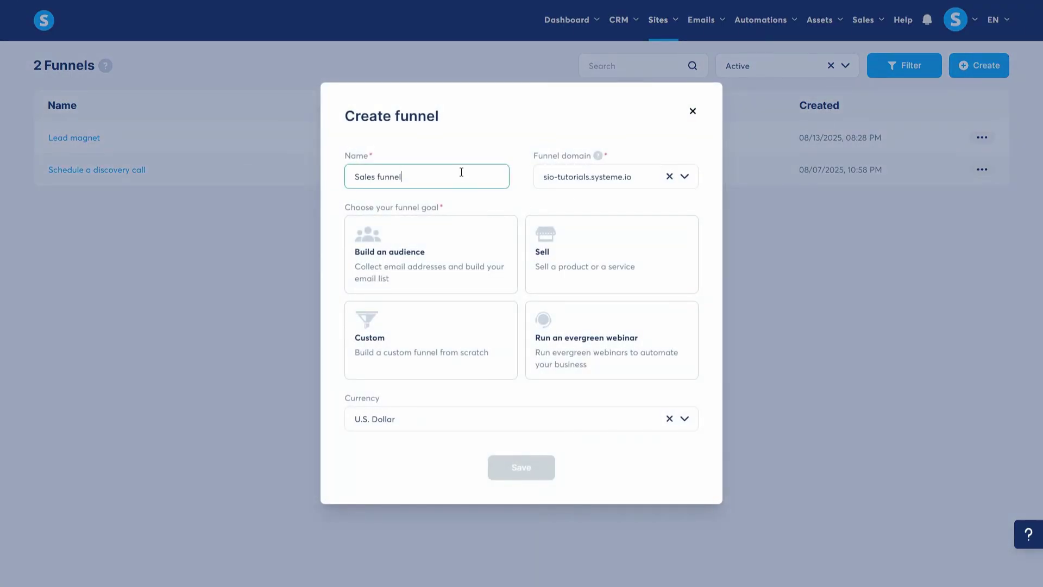
pyautogui.click(613, 248)
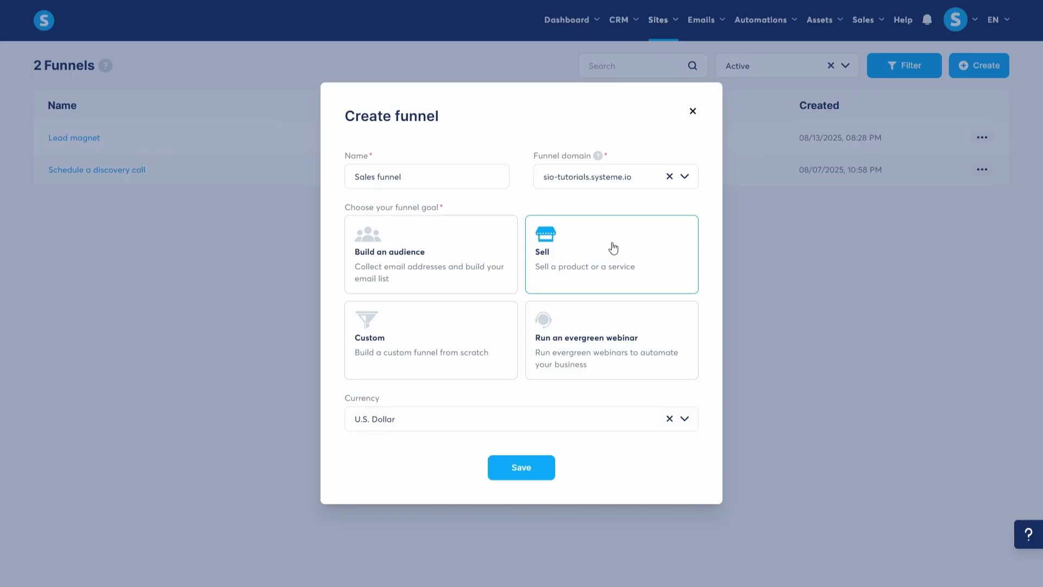
pyautogui.click(692, 420)
pyautogui.click(693, 422)
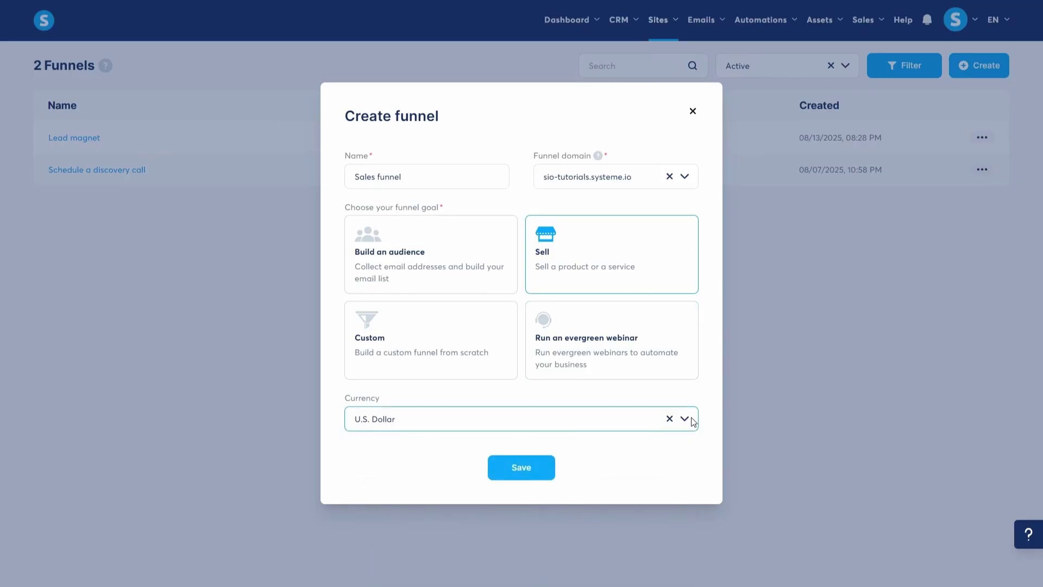
pyautogui.click(526, 465)
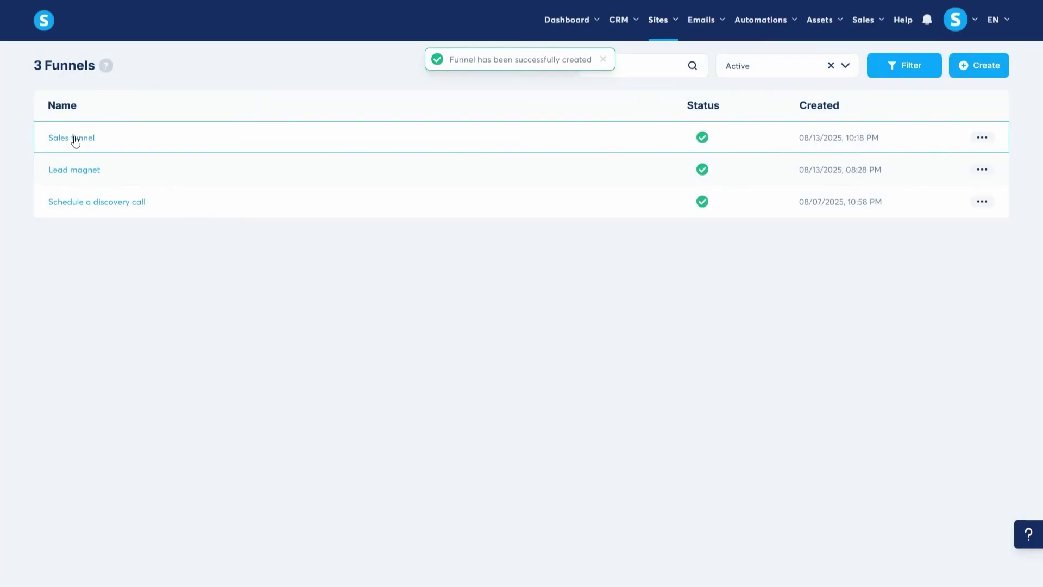
# Open Sales funnel, apply a checkout template to the Order Form, and return to its configuration
pyautogui.click(73, 139)
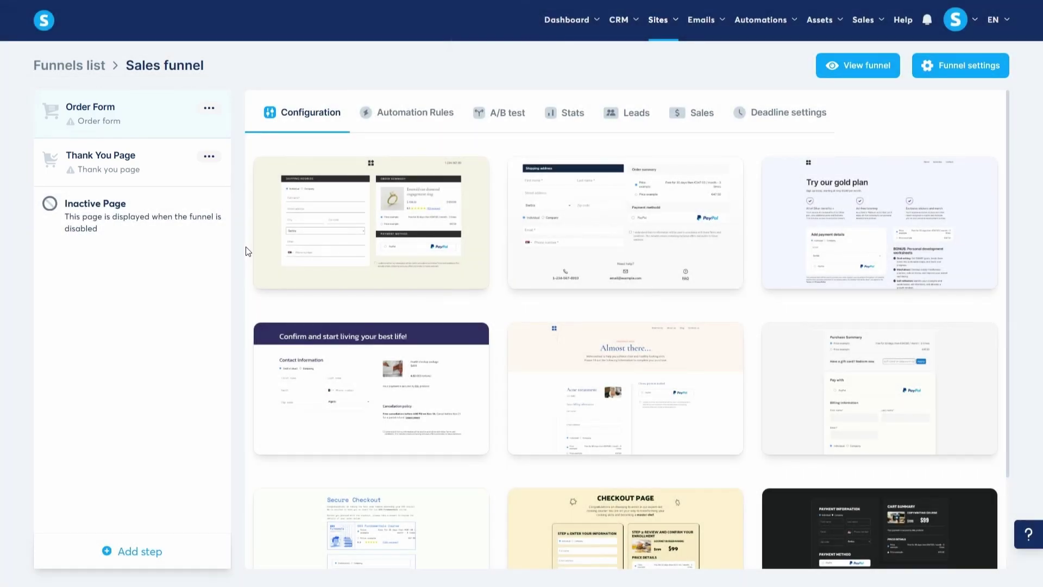
pyautogui.click(142, 551)
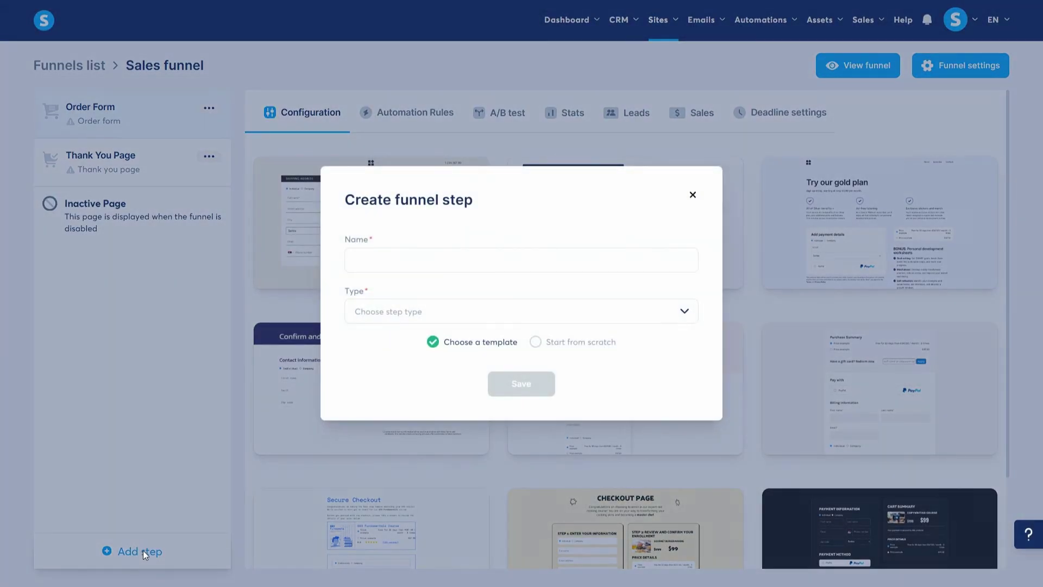
pyautogui.click(159, 431)
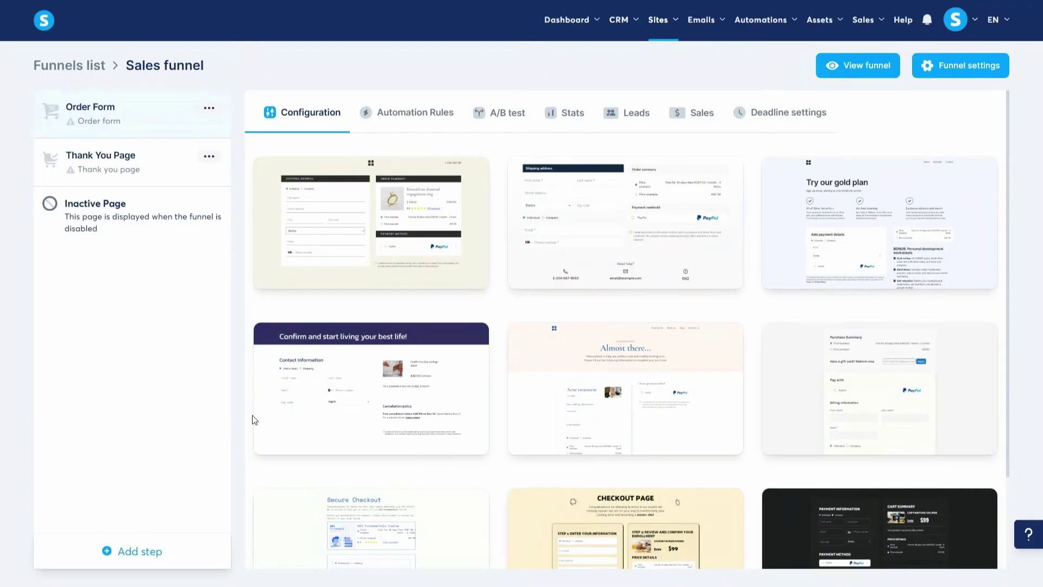
pyautogui.moveTo(543, 220)
pyautogui.click(576, 219)
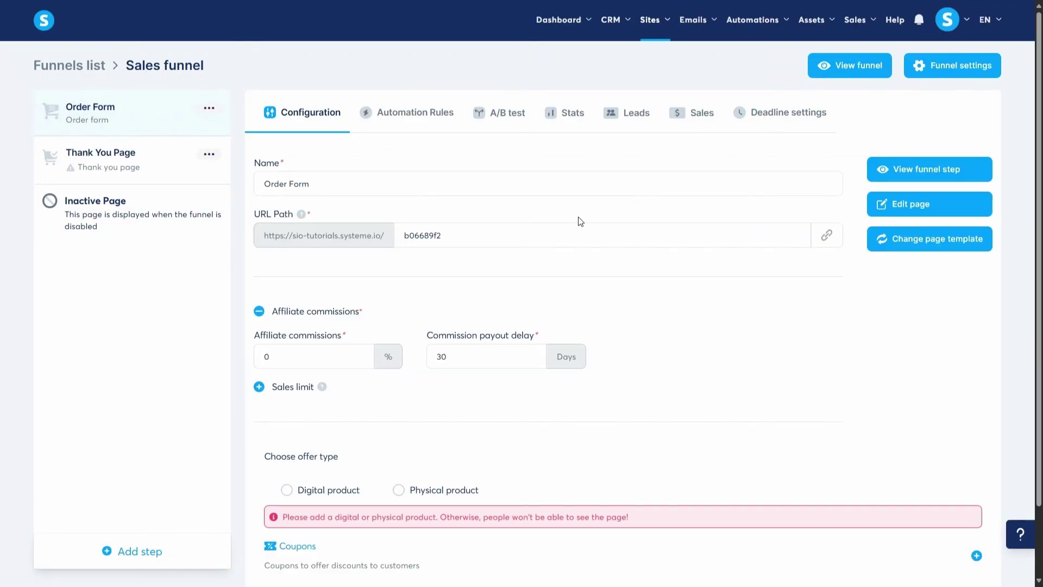
pyautogui.click(135, 158)
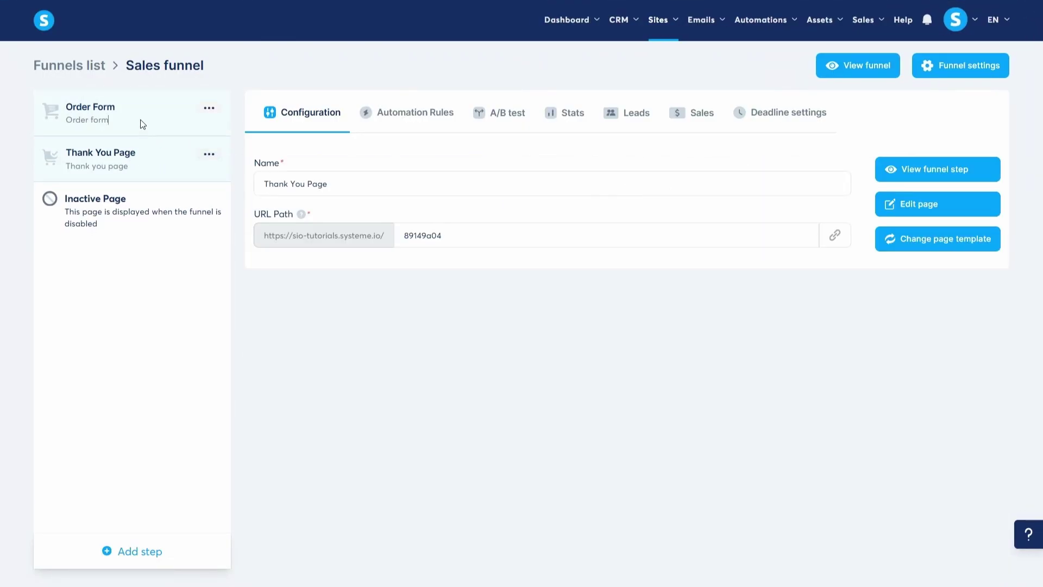
pyautogui.click(140, 123)
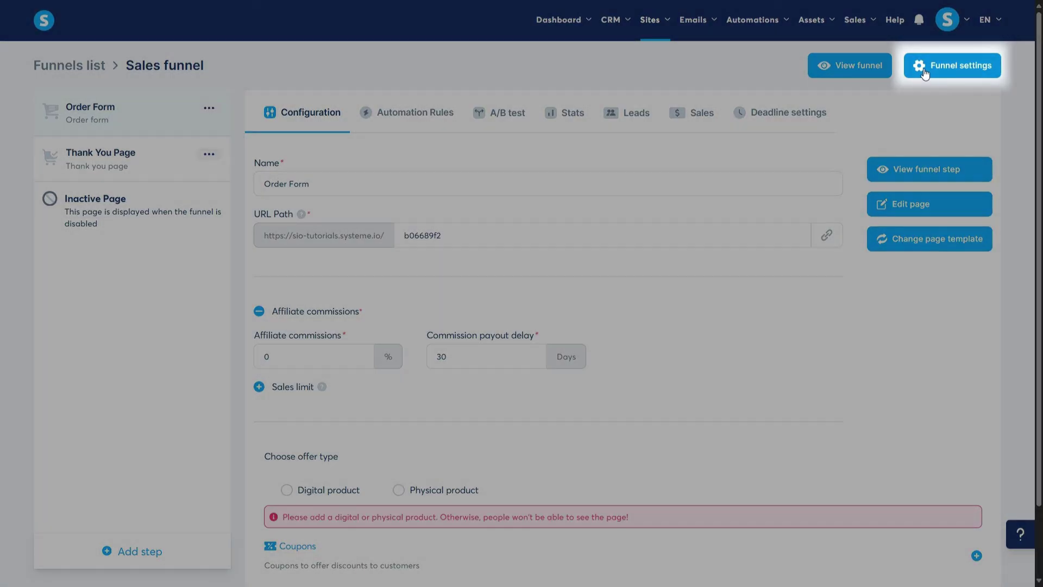
pyautogui.click(924, 68)
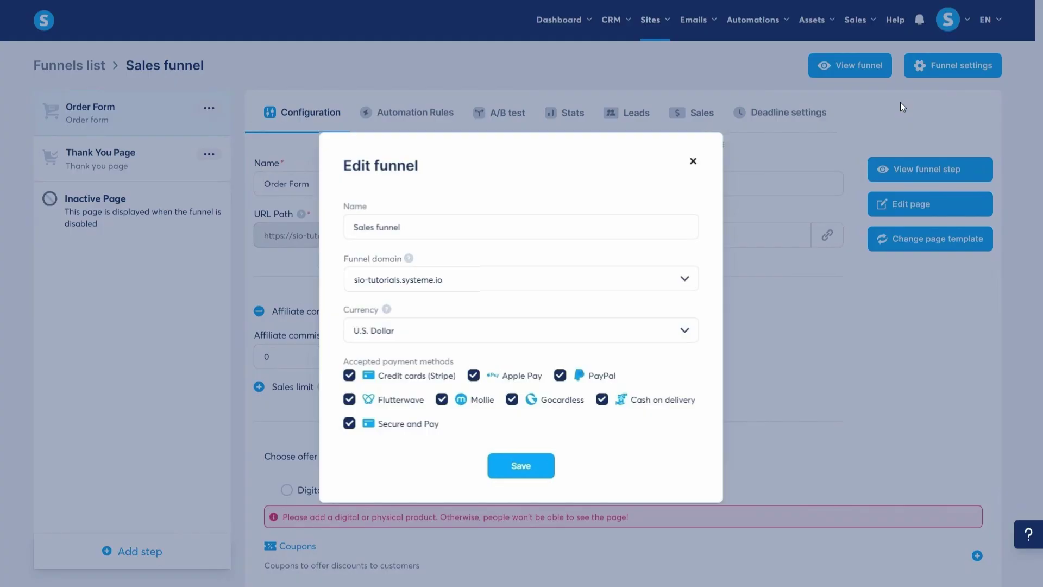
pyautogui.click(901, 102)
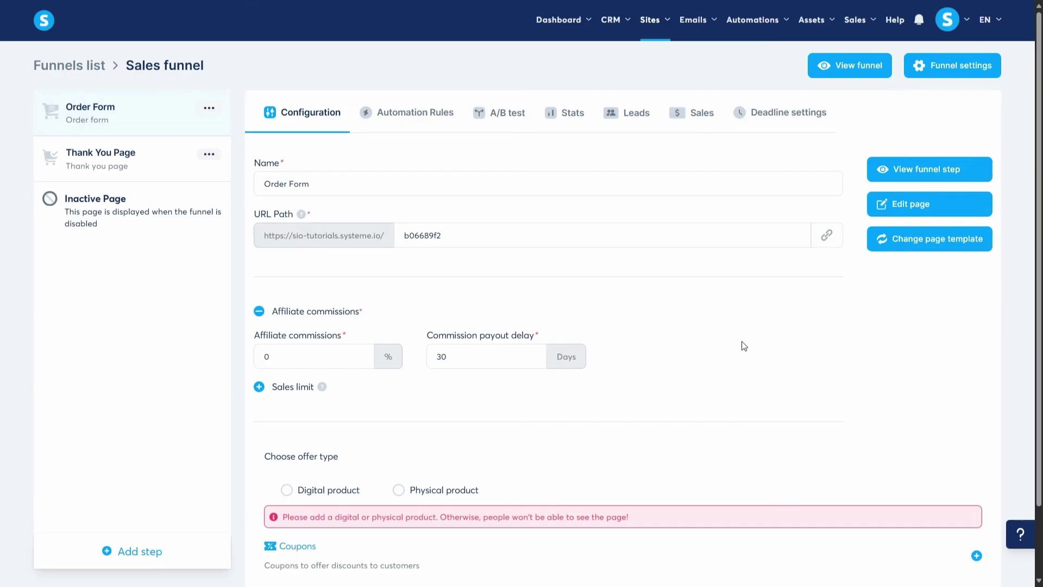
# Expand the Order Form's Sales limit settings and choose Digital product as the offer type
pyautogui.click(259, 386)
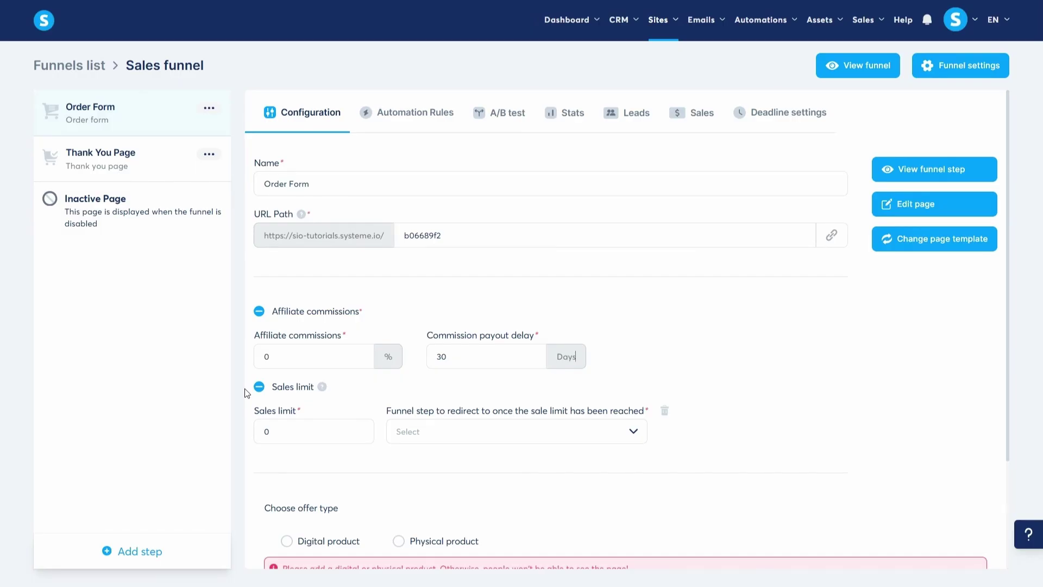
pyautogui.scroll(-3, 307, 462)
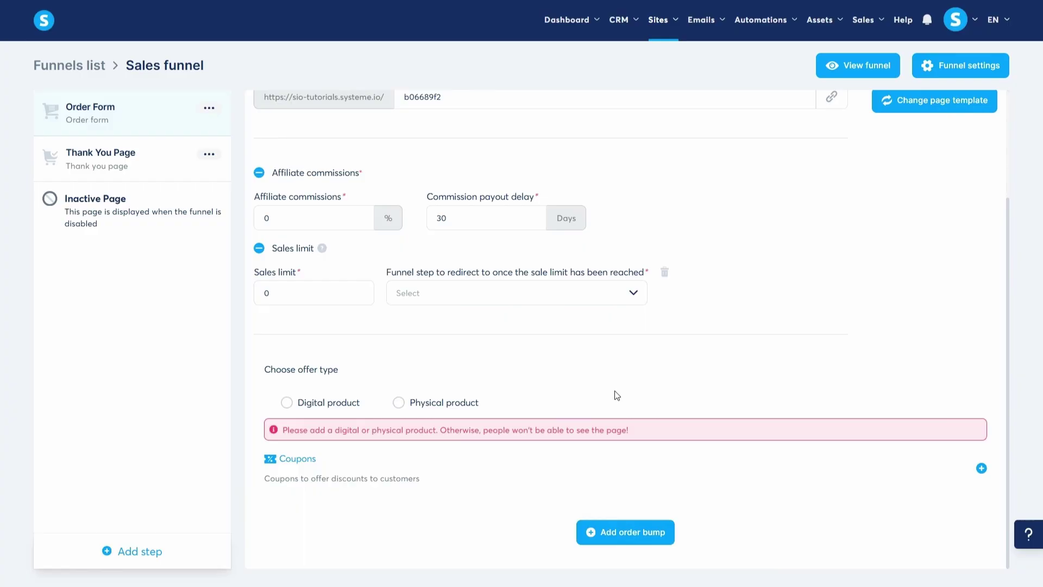
pyautogui.click(287, 403)
# Create a new digital product named 'Product 1'
pyautogui.scroll(-1, 565, 392)
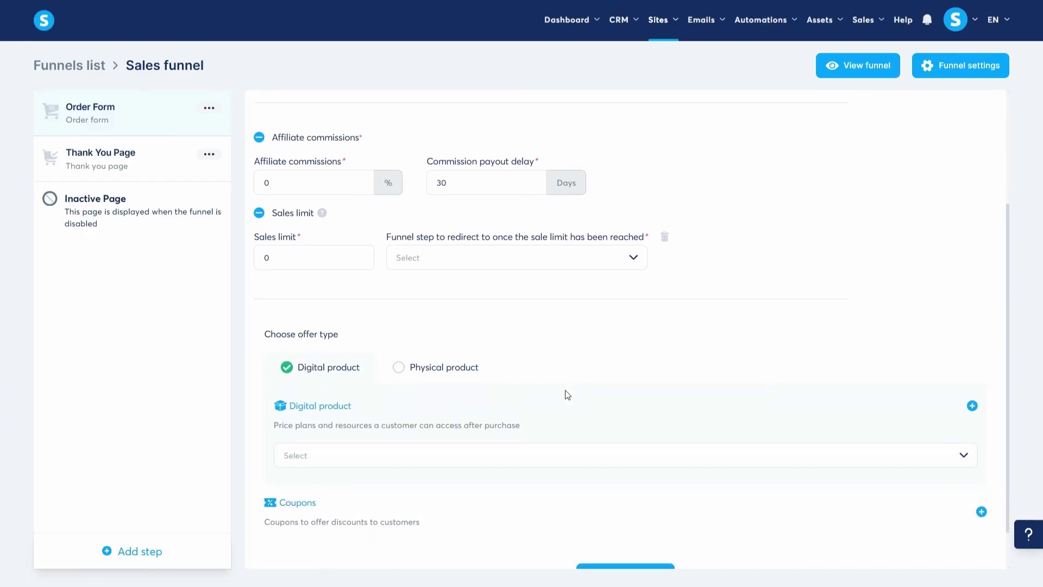
pyautogui.scroll(-1, 565, 393)
pyautogui.click(972, 362)
pyautogui.click(412, 425)
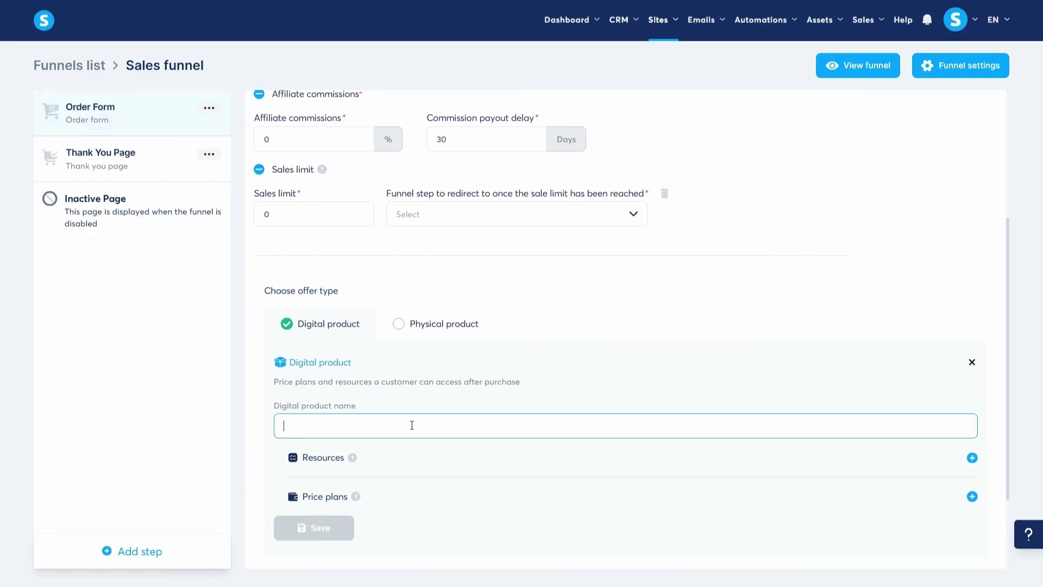
pyautogui.write('Product 1')
# Add a Tags resource set to Customers to Product 1
pyautogui.click(972, 458)
pyautogui.scroll(-3, 797, 369)
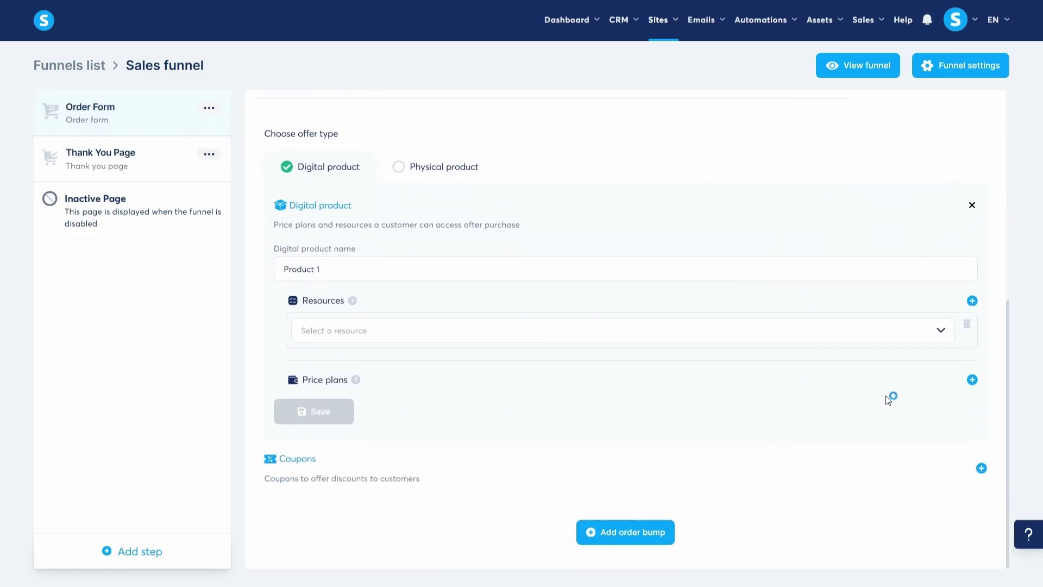
pyautogui.click(929, 333)
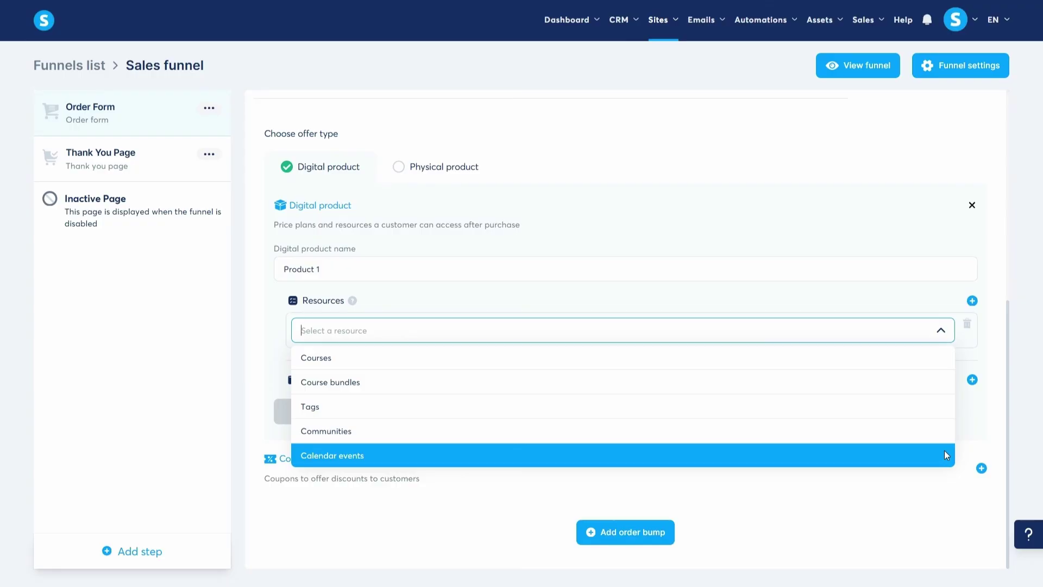
pyautogui.click(944, 407)
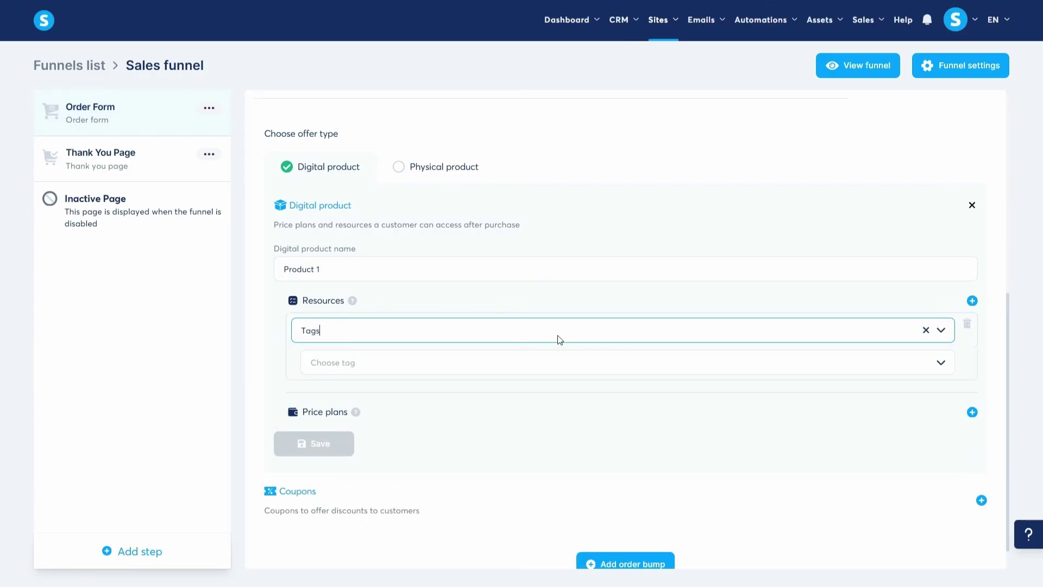
pyautogui.click(550, 363)
pyautogui.click(489, 415)
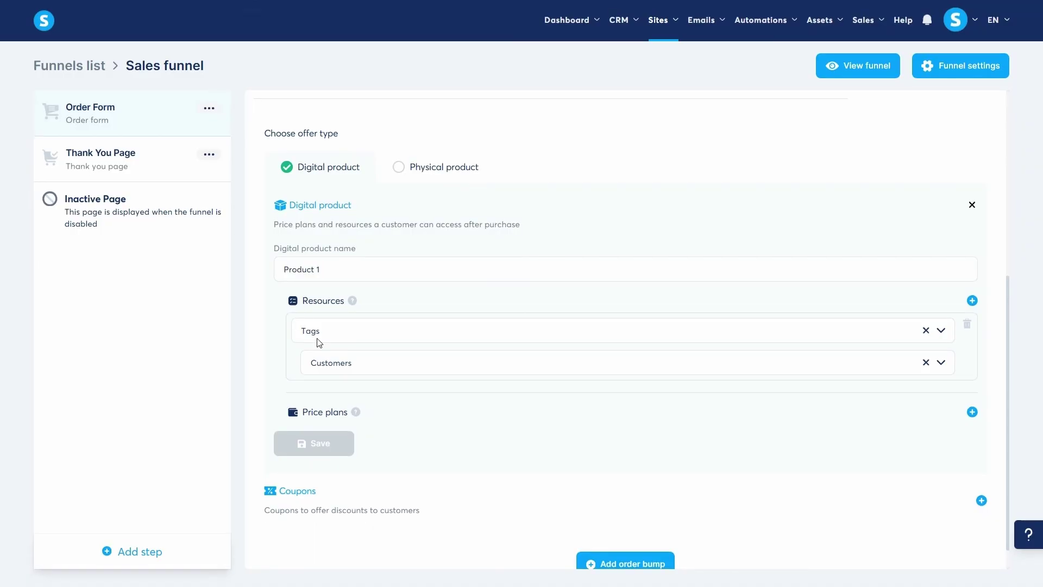
# Add a new price plan named 'Product offer' in the order form, dashboard and statement descriptor fields
pyautogui.click(973, 413)
pyautogui.scroll(-2, 701, 370)
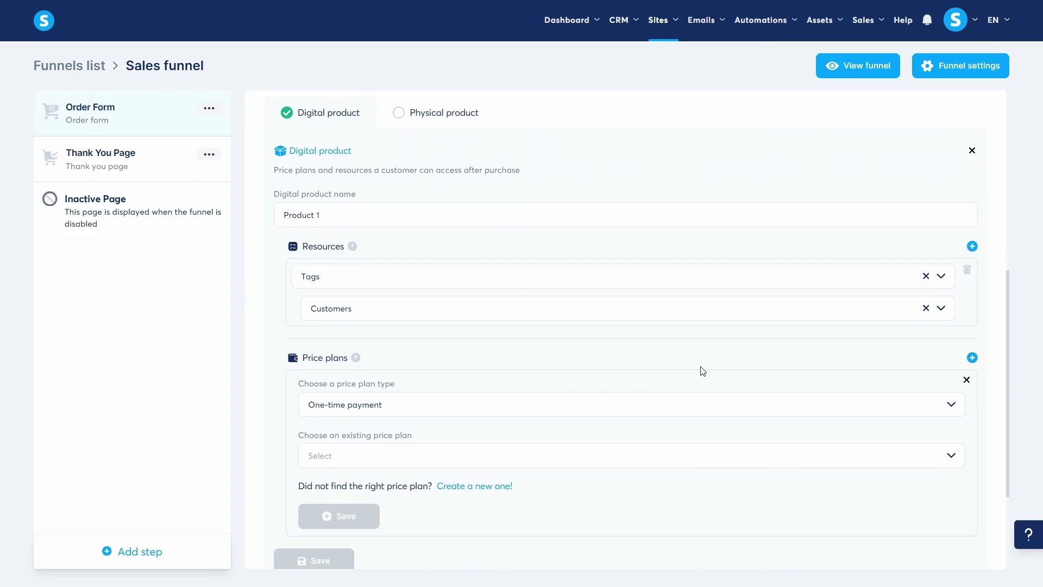
pyautogui.click(475, 433)
pyautogui.scroll(-1, 535, 405)
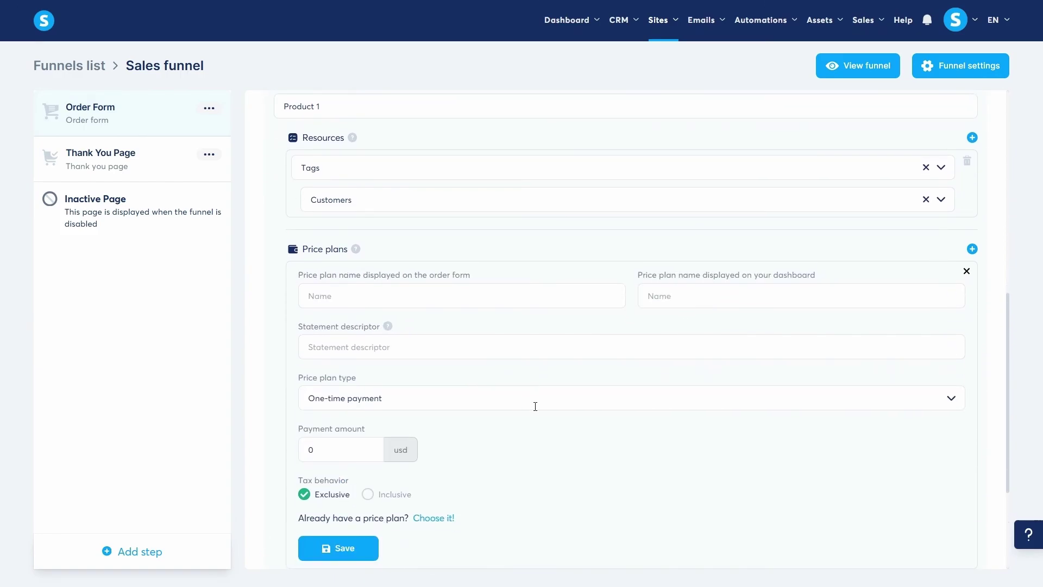
pyautogui.click(471, 296)
pyautogui.write('Product offer')
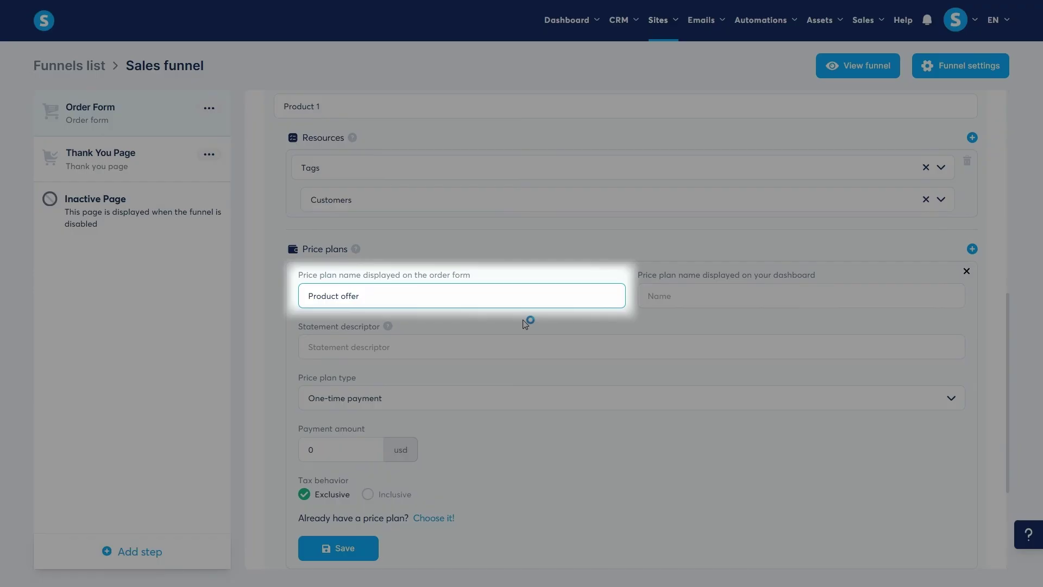
pyautogui.click(670, 296)
pyautogui.write('Product offer')
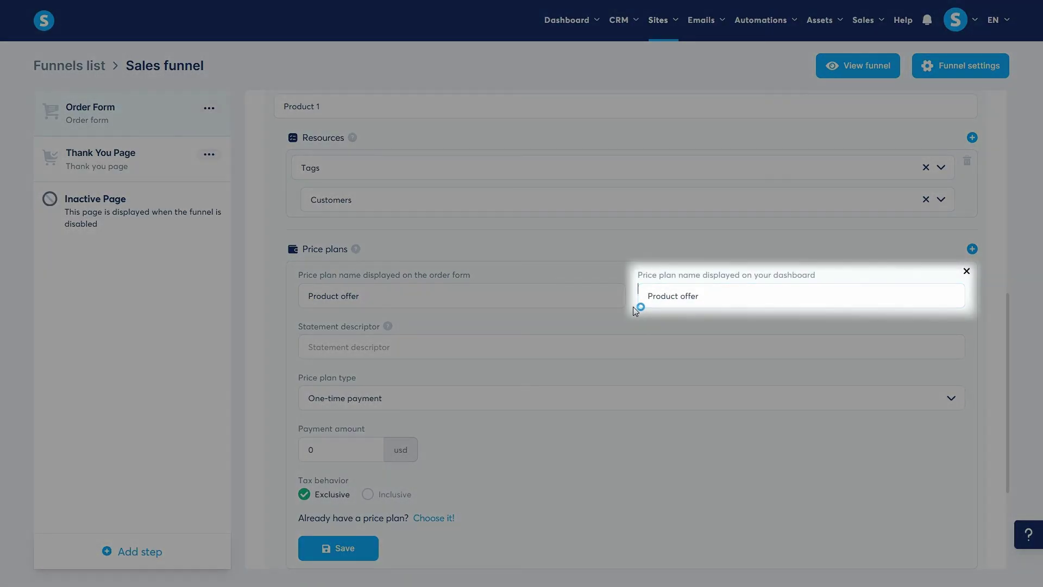
pyautogui.click(630, 349)
pyautogui.write('Product offer')
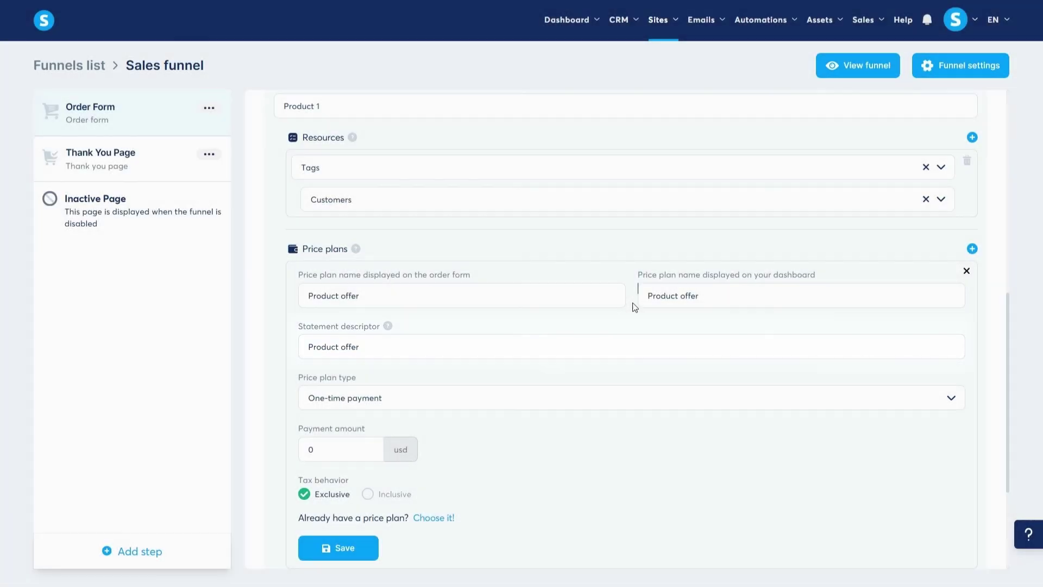
# Try the Subscription and Payment plan types, then settle on One-time payment
pyautogui.scroll(-1, 633, 310)
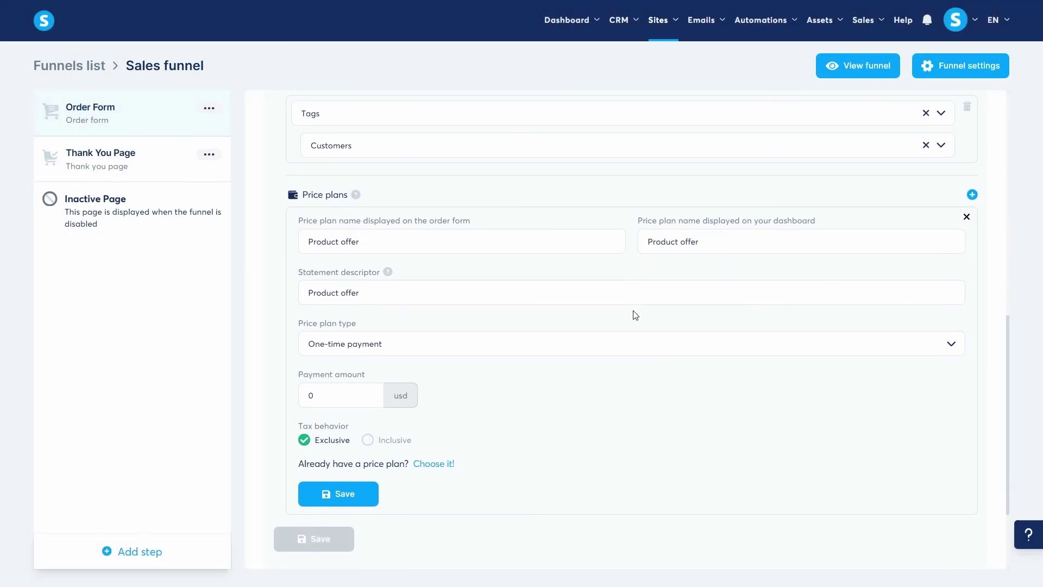
pyautogui.click(637, 351)
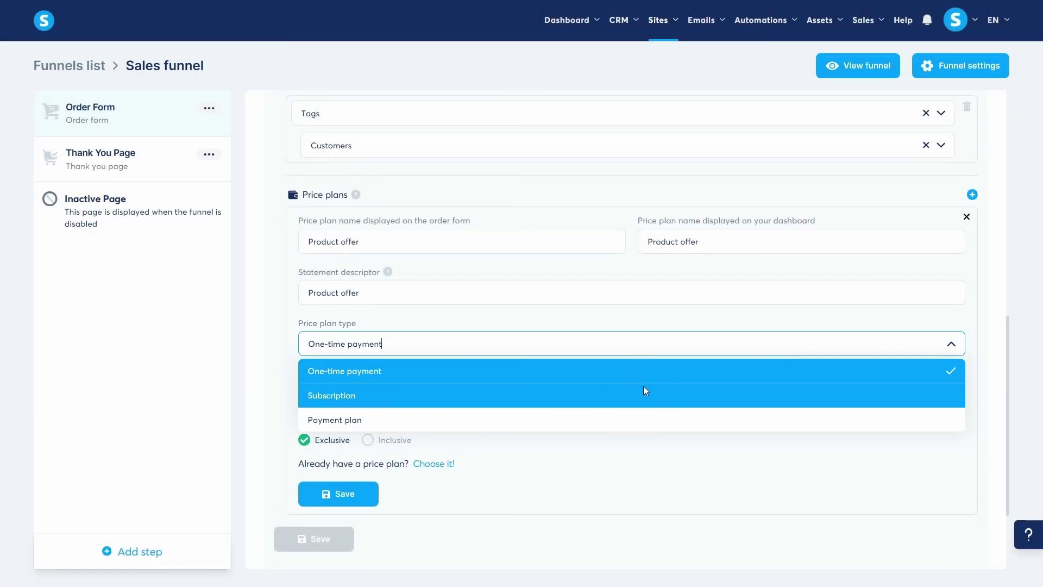
pyautogui.click(644, 391)
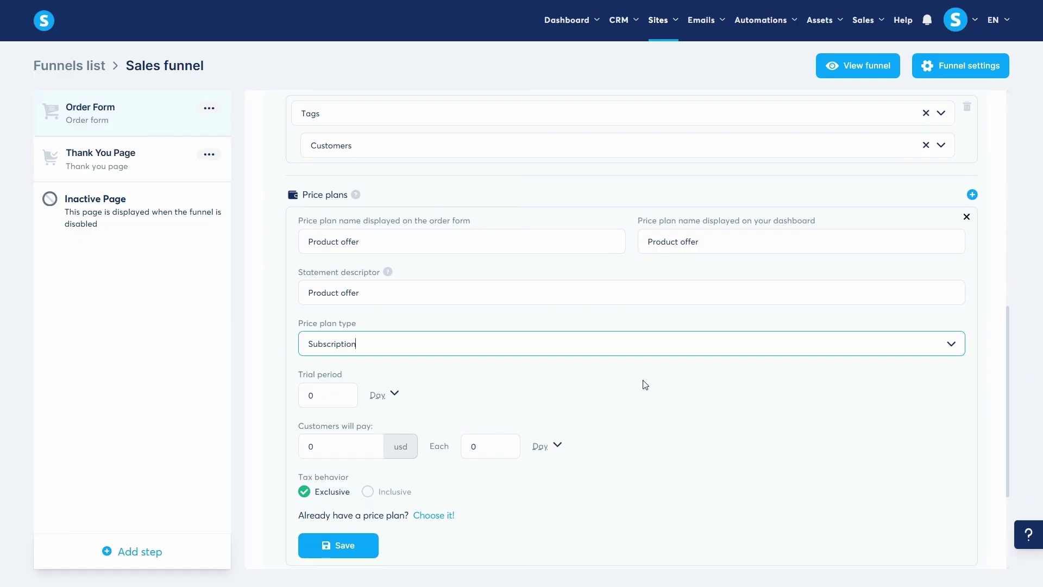
pyautogui.scroll(-1, 643, 383)
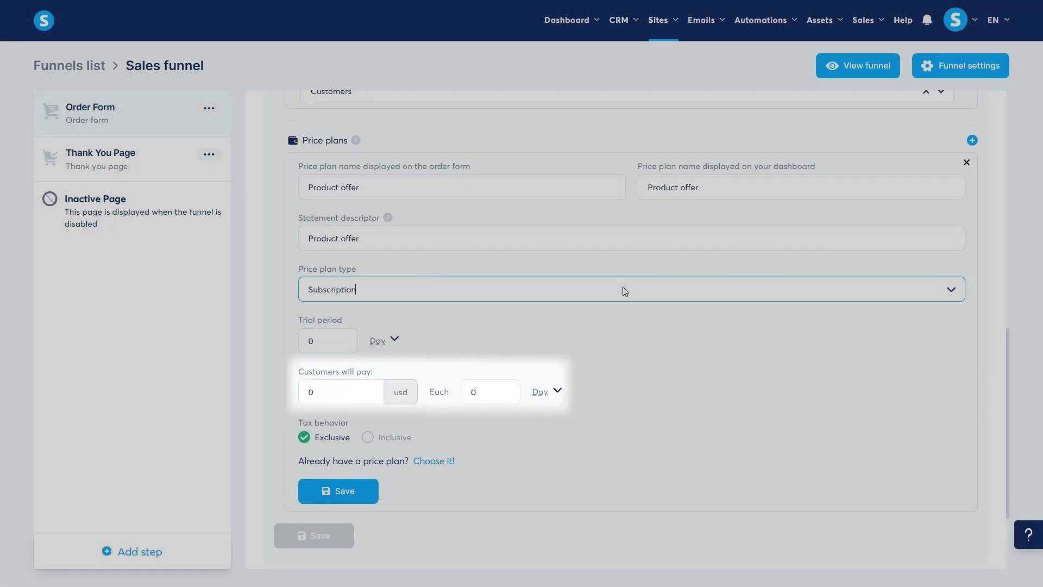
pyautogui.click(622, 289)
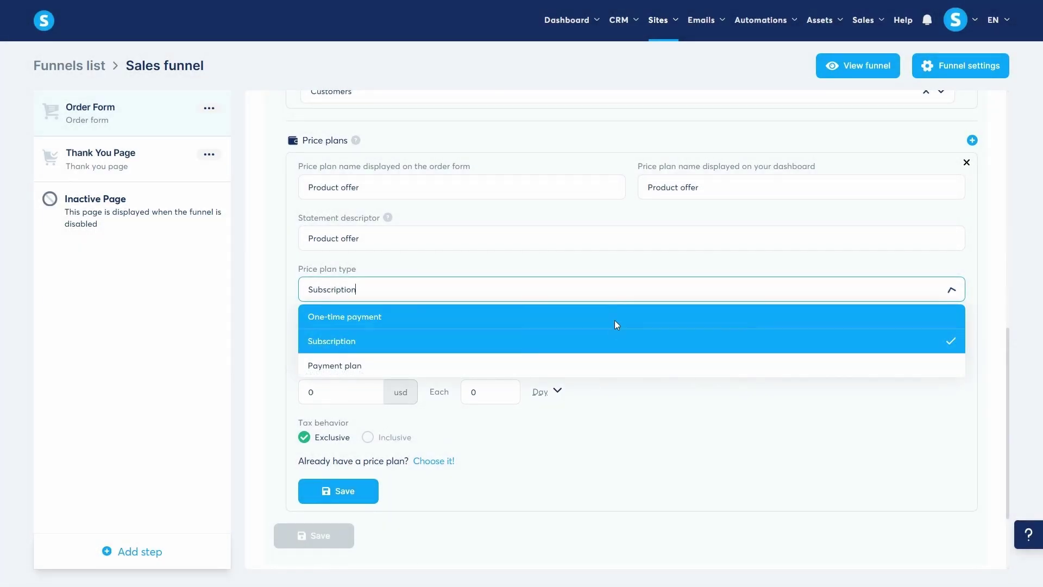
pyautogui.click(609, 360)
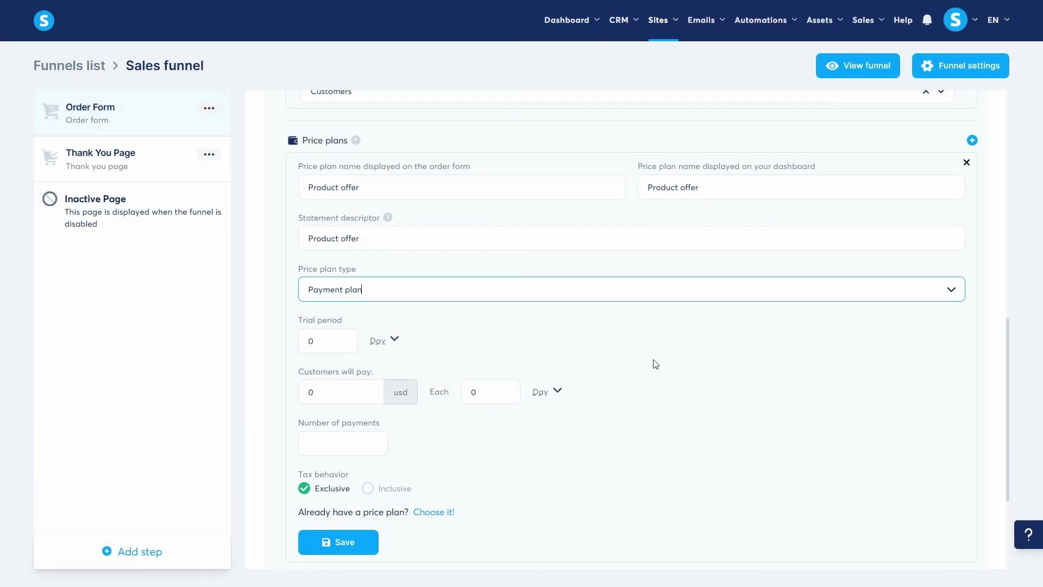
pyautogui.click(632, 293)
pyautogui.click(548, 314)
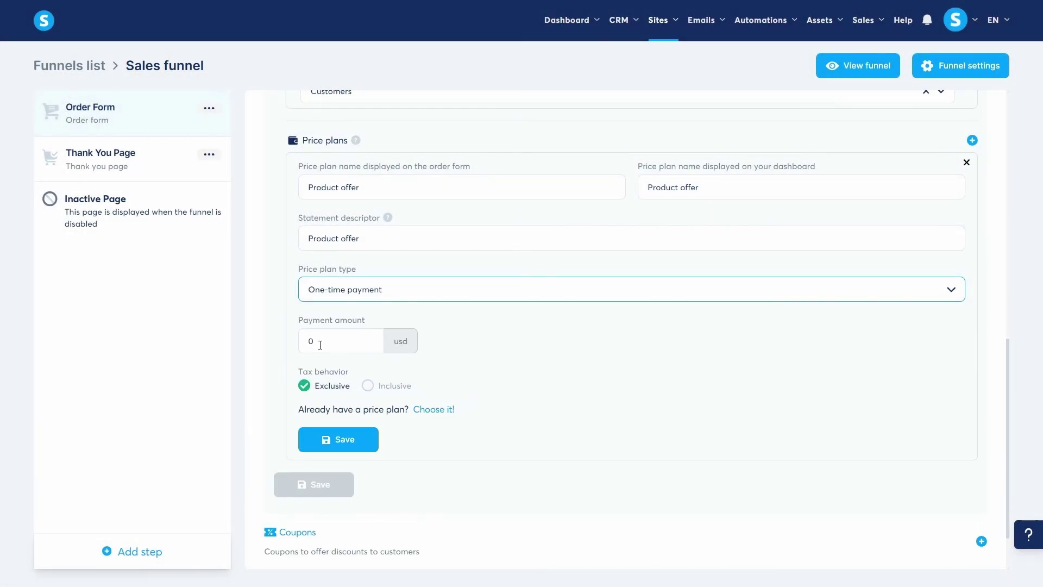
# Set the payment amount to 20 usd, then save the price plan and the Order Form
pyautogui.doubleClick(320, 345)
pyautogui.write('20')
pyautogui.click(484, 367)
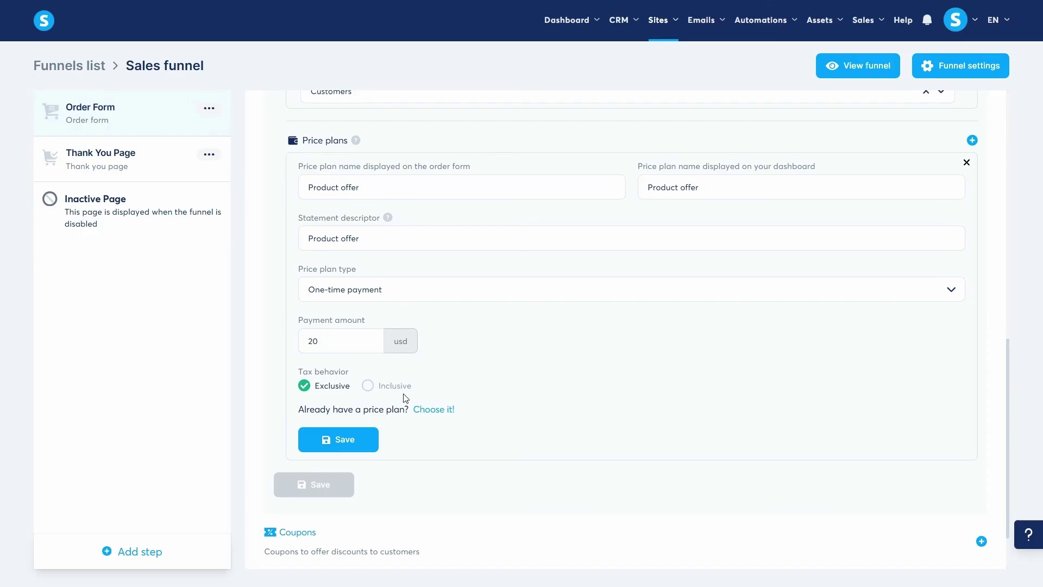
pyautogui.click(335, 437)
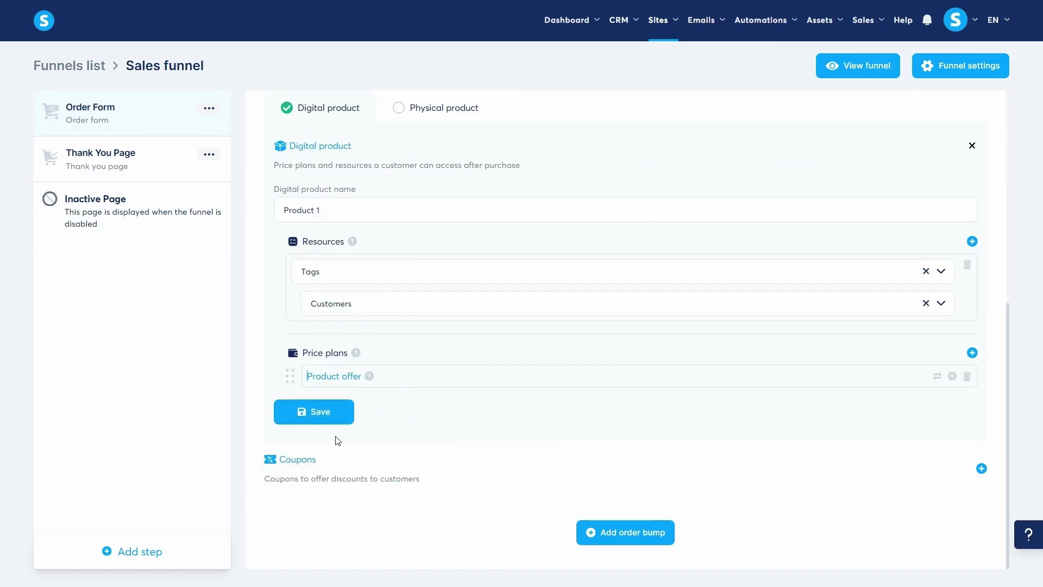
pyautogui.click(334, 413)
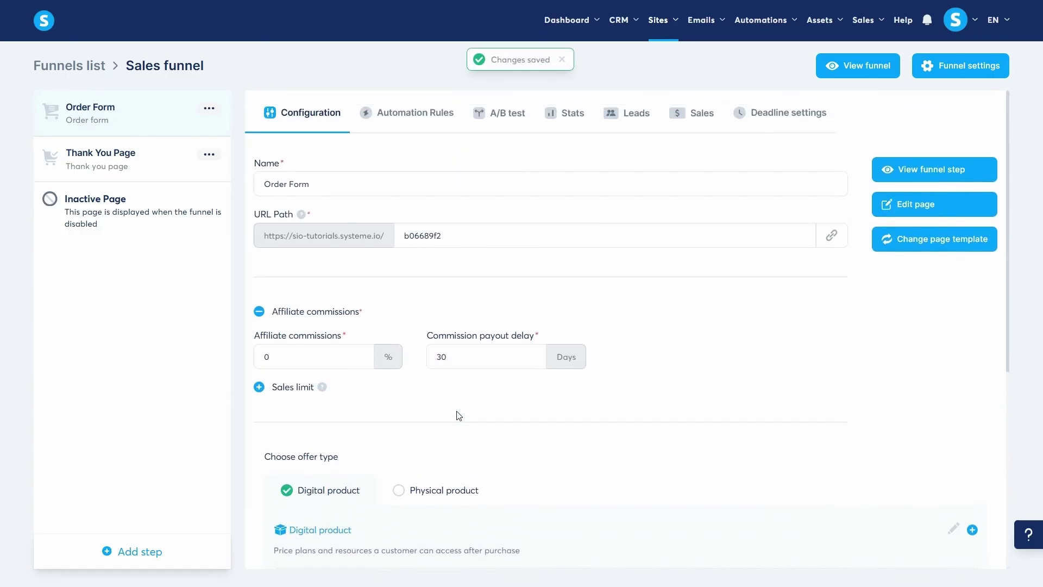
# Add an Order Form automation rule with a New sale trigger and a Send email action
pyautogui.click(402, 115)
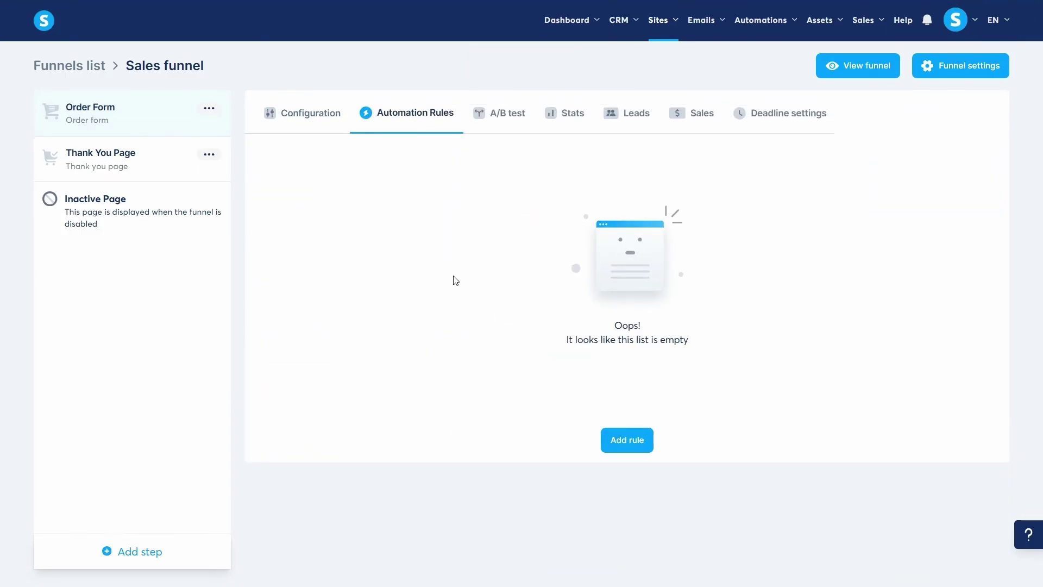
pyautogui.click(630, 440)
pyautogui.click(464, 147)
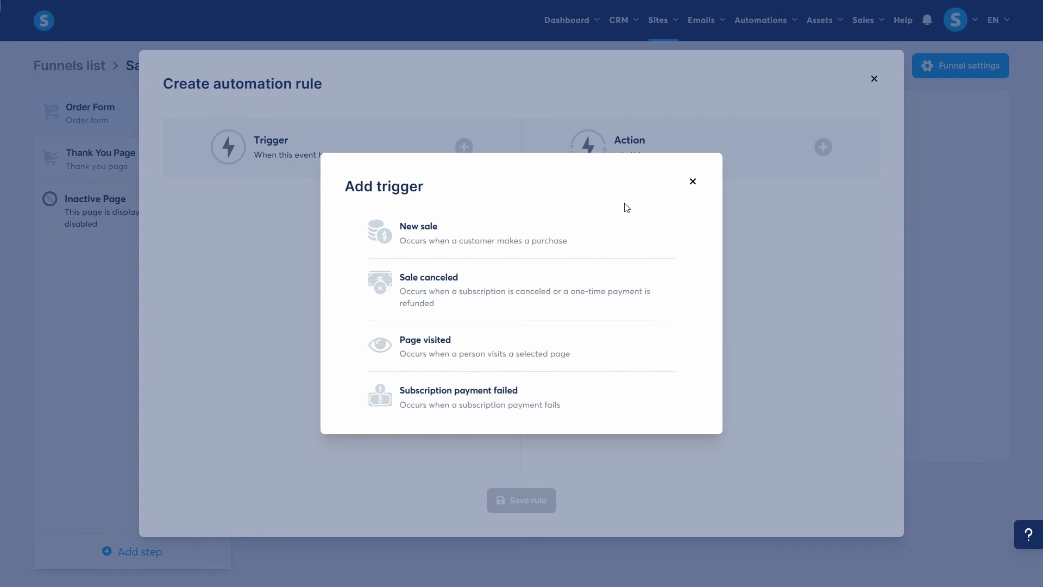
pyautogui.click(542, 239)
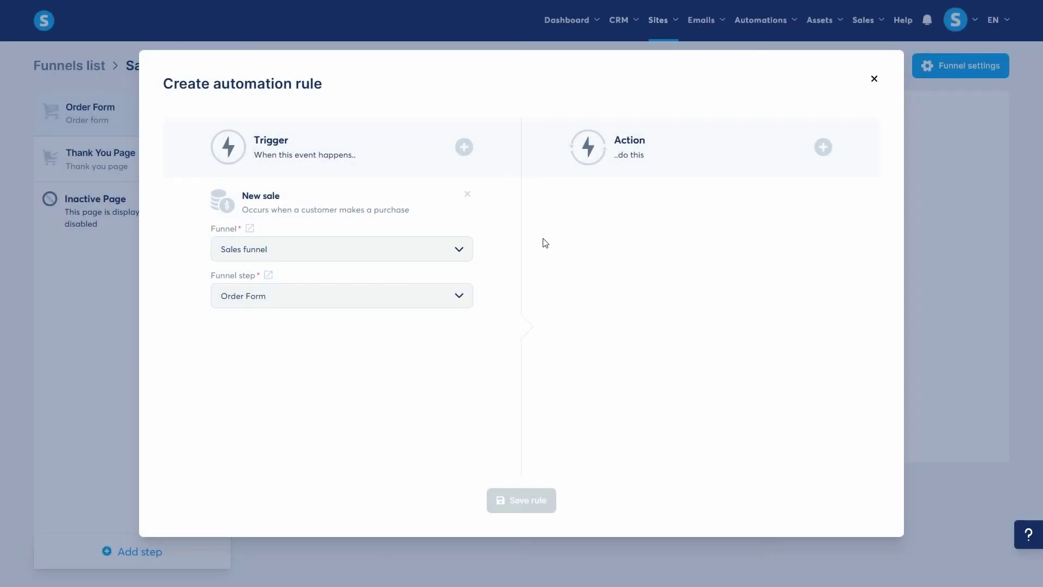
pyautogui.click(823, 147)
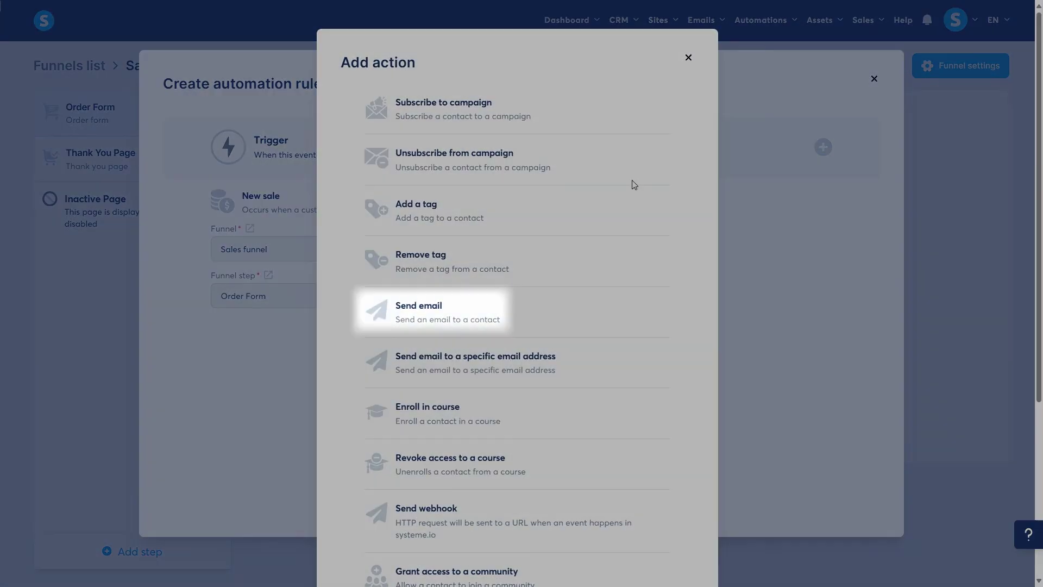
pyautogui.click(481, 307)
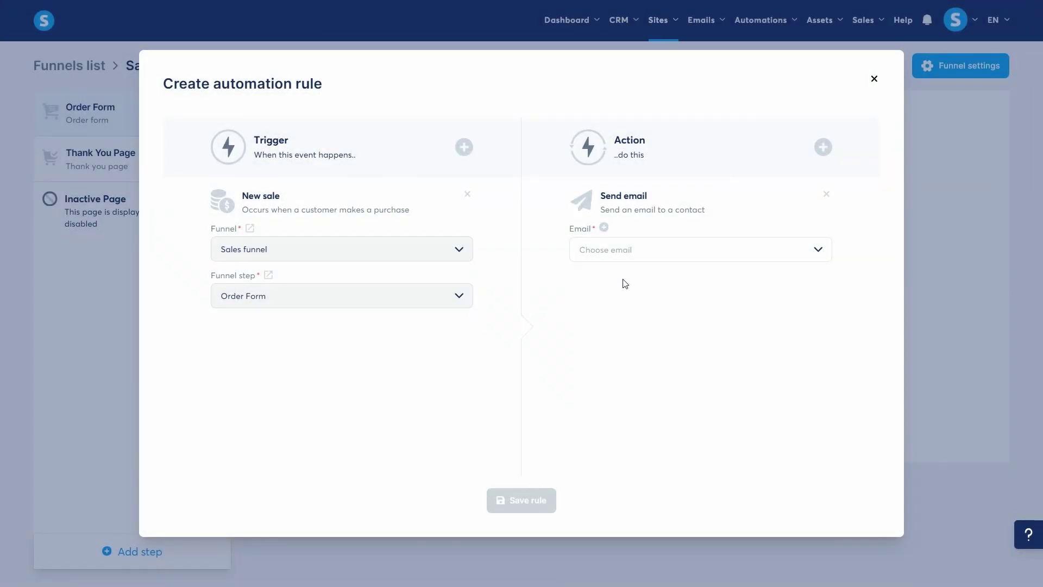
# Create a new email with subject 'Here's your product!' and paste the same text as its body
pyautogui.click(603, 228)
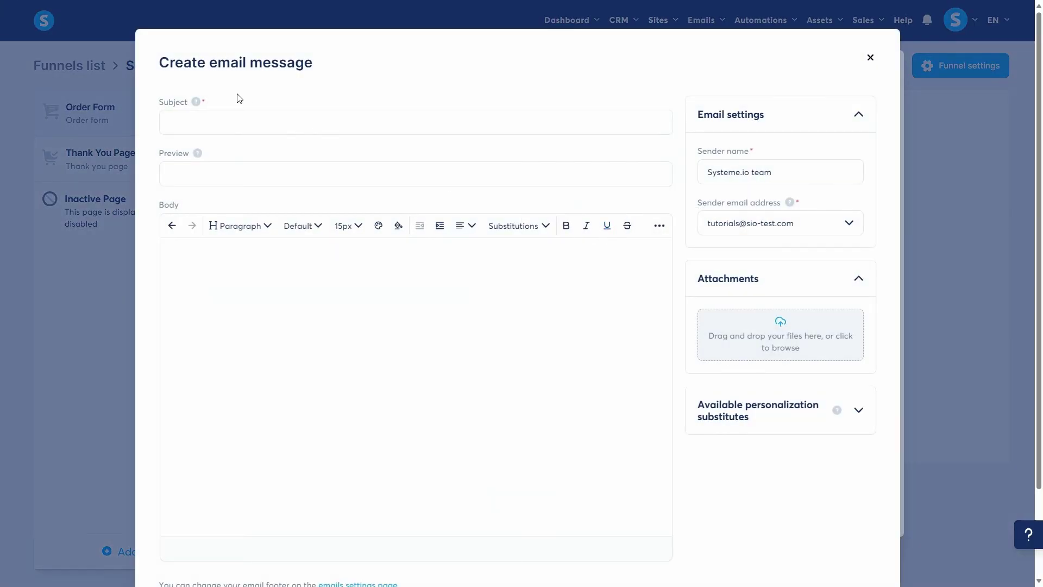
pyautogui.click(253, 118)
pyautogui.write("Here's your product!")
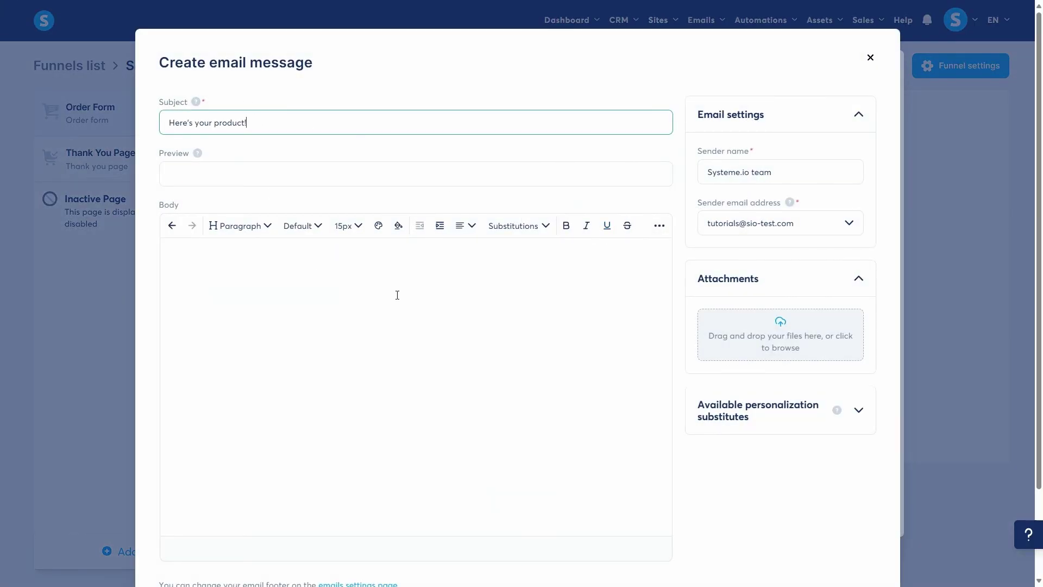
pyautogui.click(397, 295)
pyautogui.write("Here's your product!")
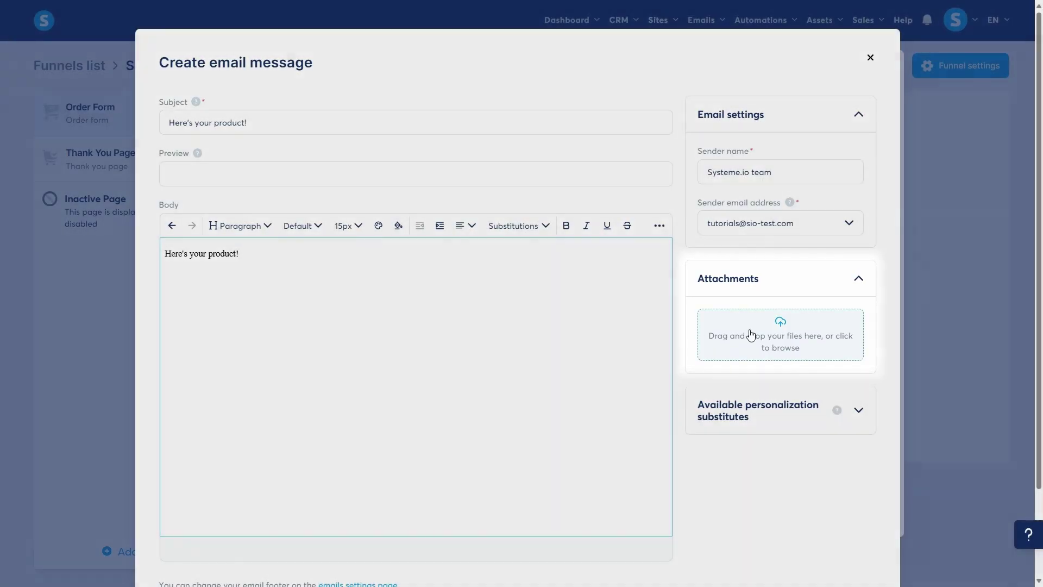
# Attach E-book.pdf to the email
pyautogui.click(733, 334)
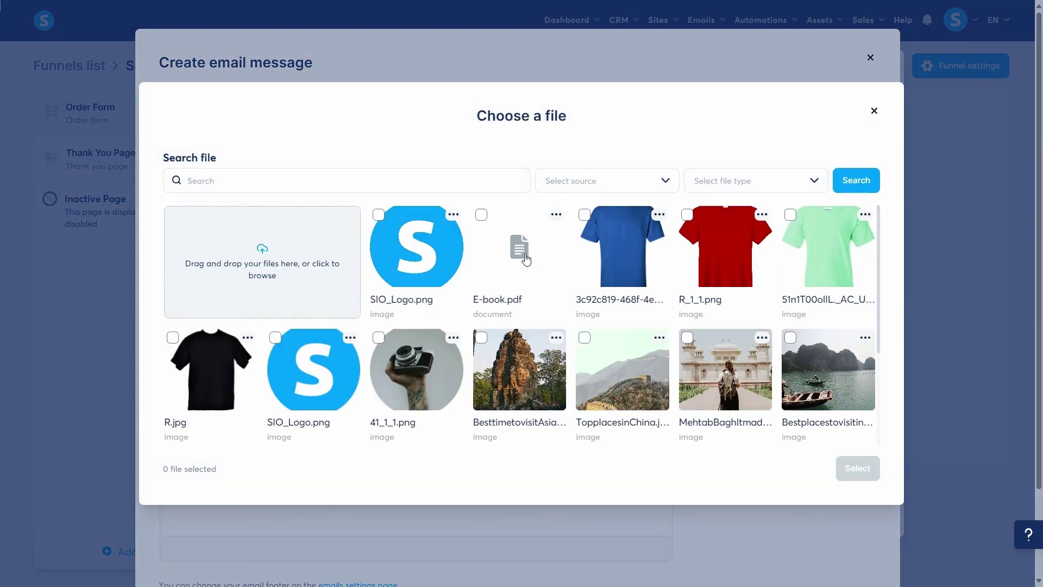
pyautogui.click(492, 241)
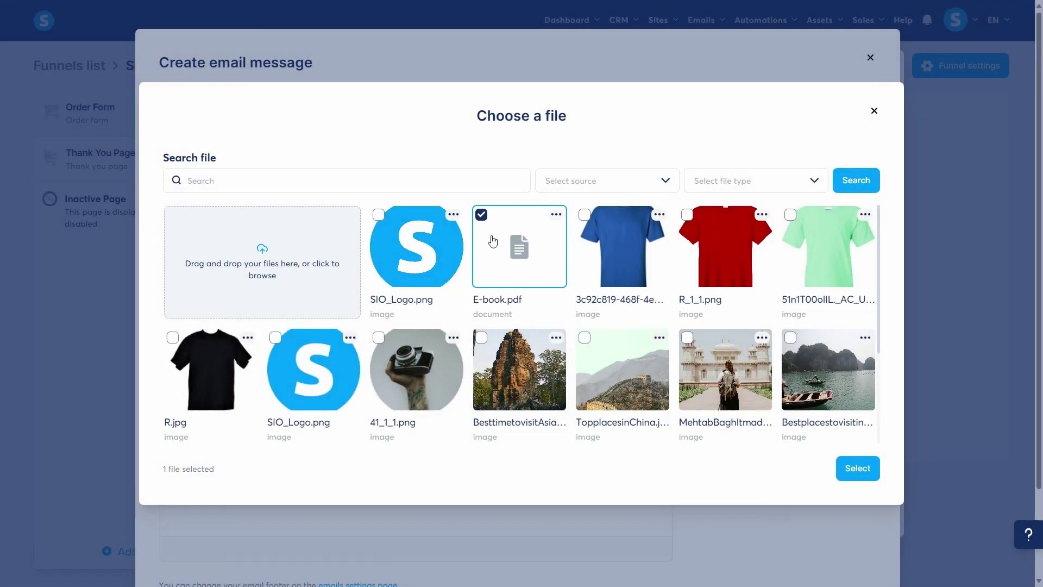
pyautogui.click(857, 470)
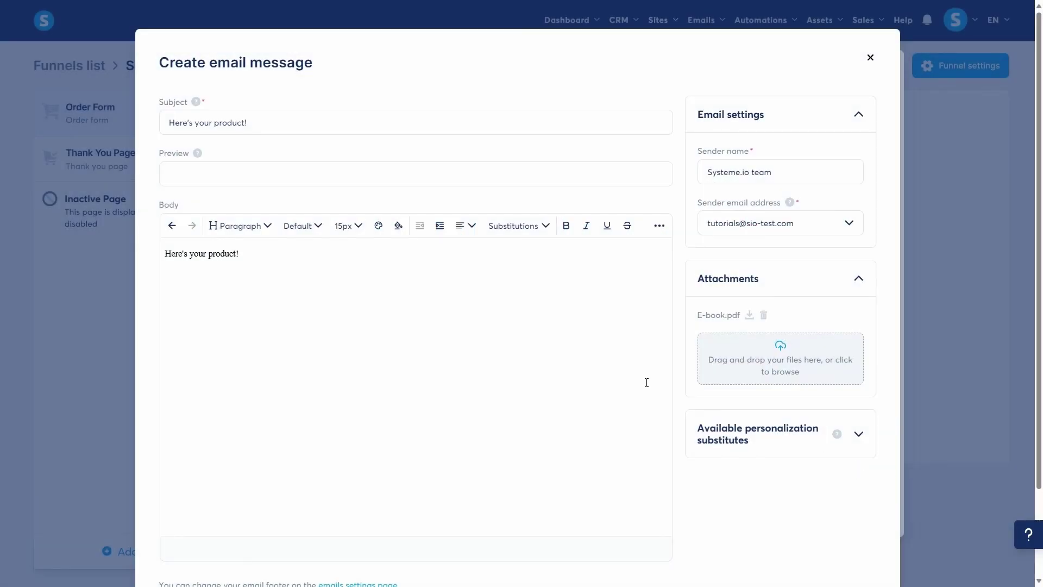
pyautogui.scroll(-2, 510, 498)
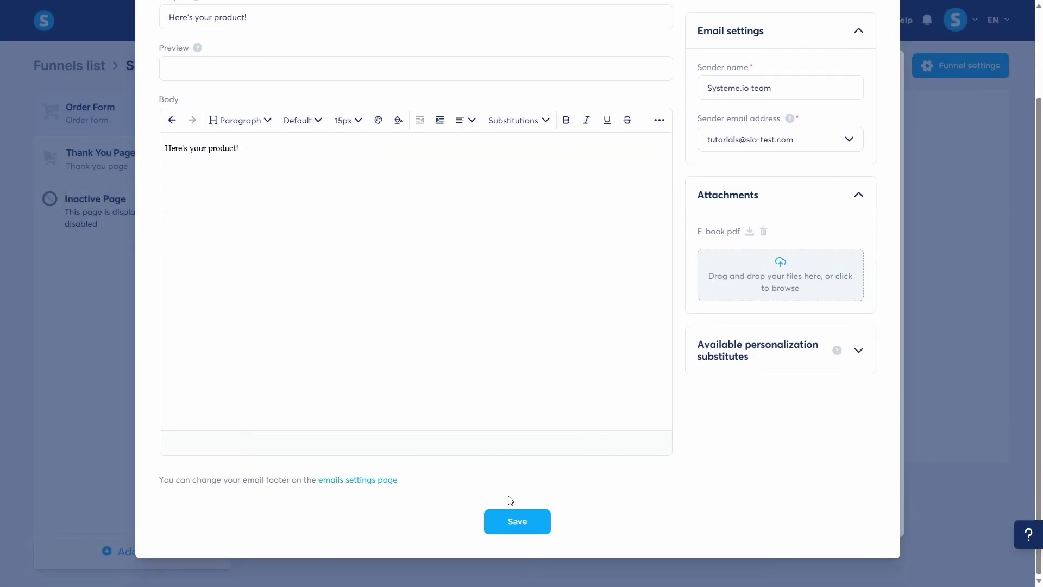
# Save the 'Here's your product!' email and then the New sale rule
pyautogui.click(513, 518)
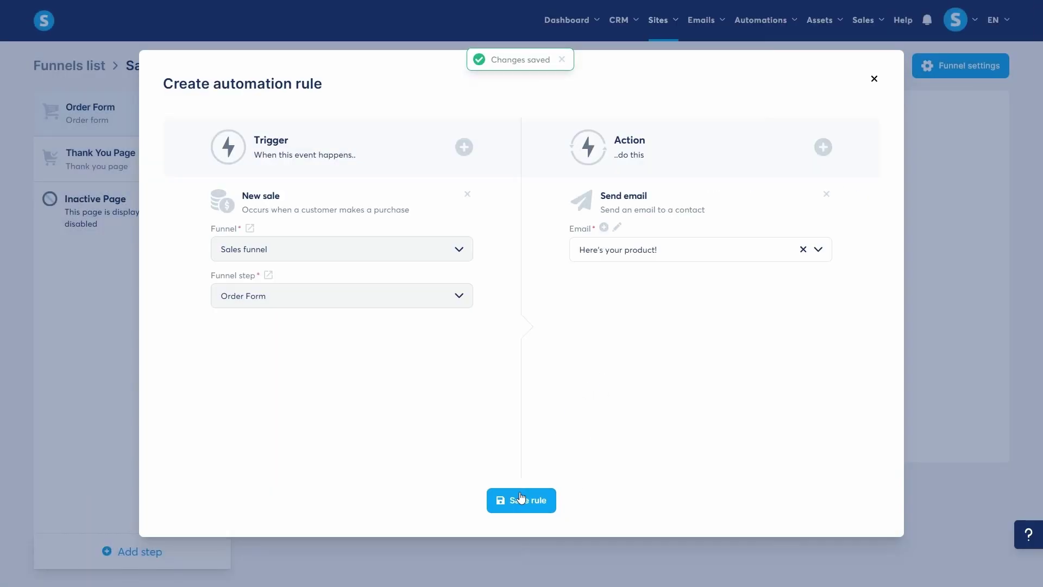
pyautogui.click(521, 496)
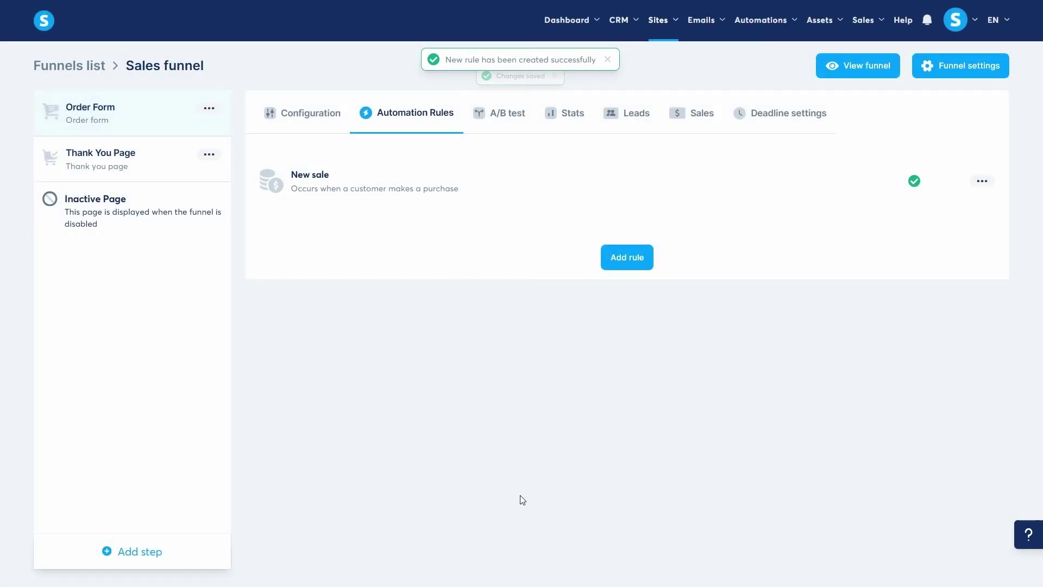